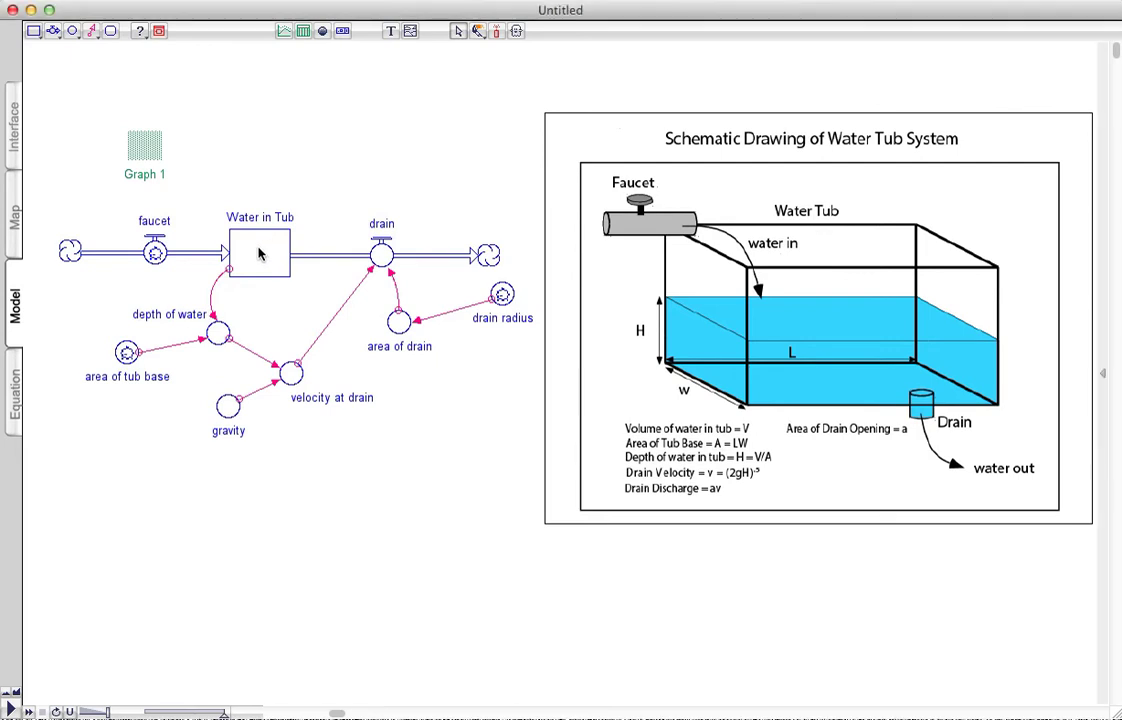
Step: Inspect the Water in Tub stock's initial value equation
{"action": "left_click", "coordinate": [259, 254]}
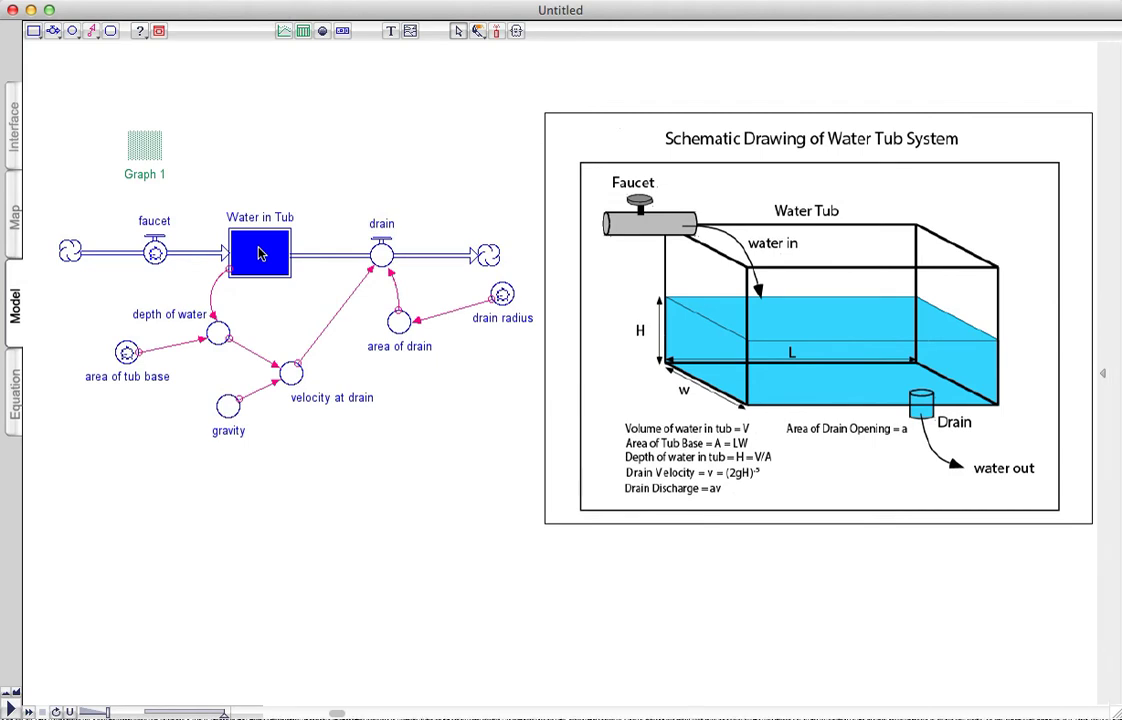
{"action": "double_click", "coordinate": [259, 254]}
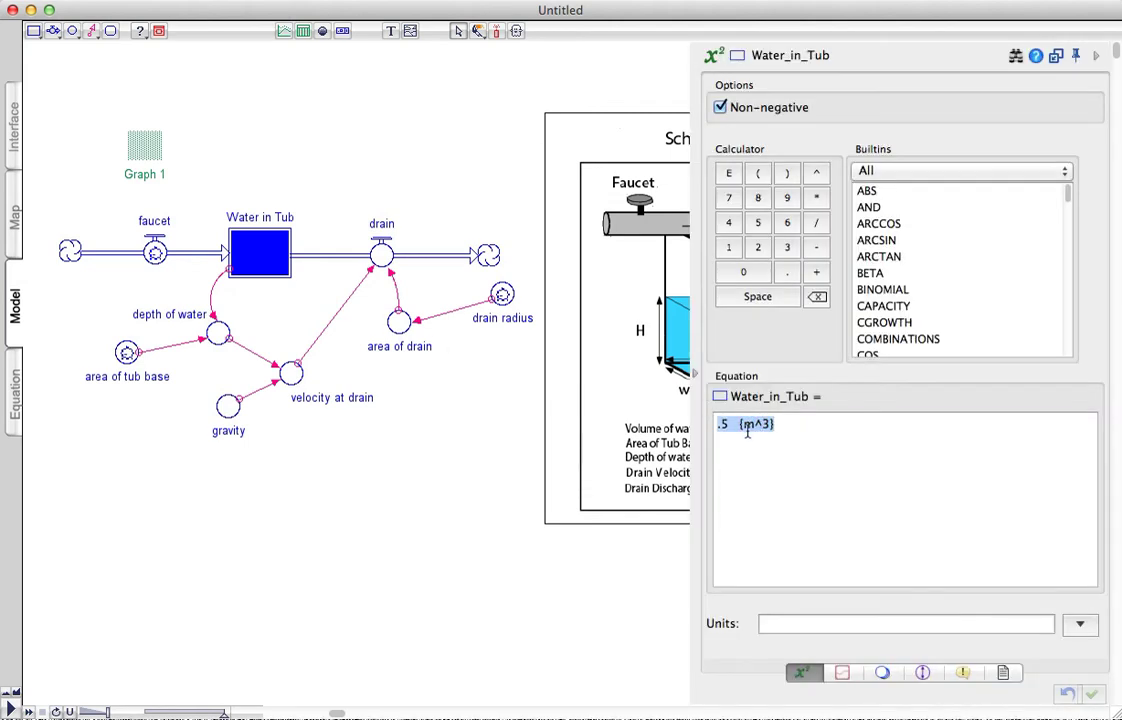
{"action": "left_click", "coordinate": [693, 378]}
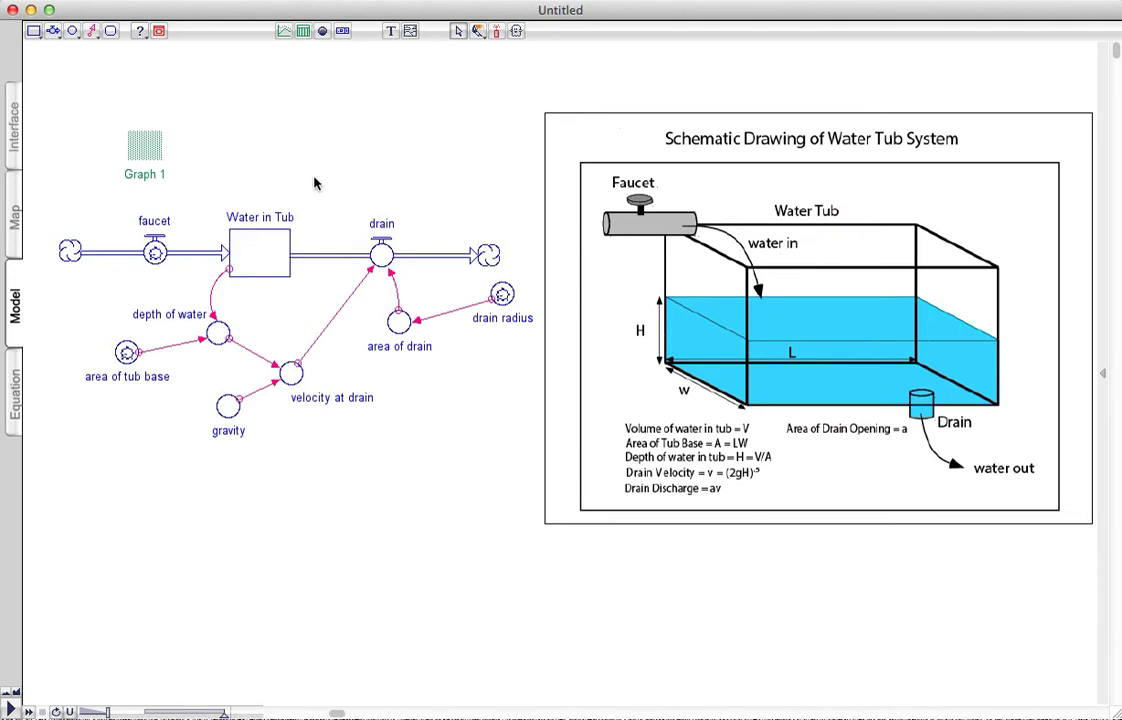
Step: Inspect the faucet inflow's flow equation
{"action": "left_click", "coordinate": [155, 253]}
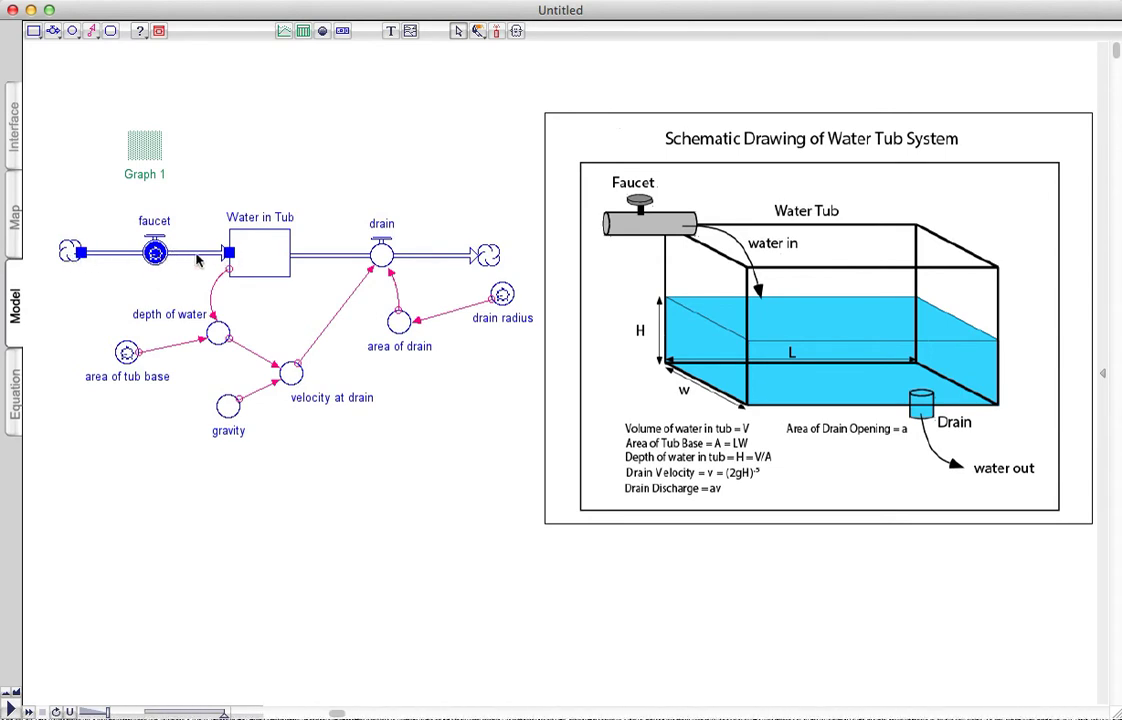
{"action": "double_click", "coordinate": [155, 253]}
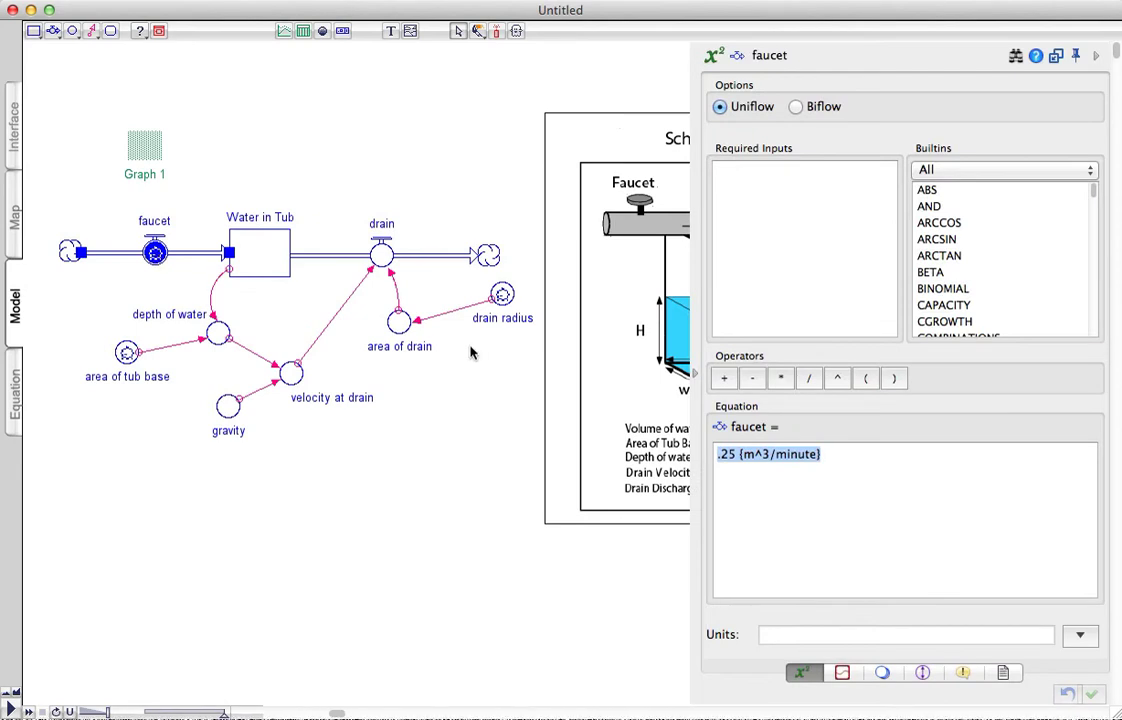
{"action": "left_click", "coordinate": [842, 454]}
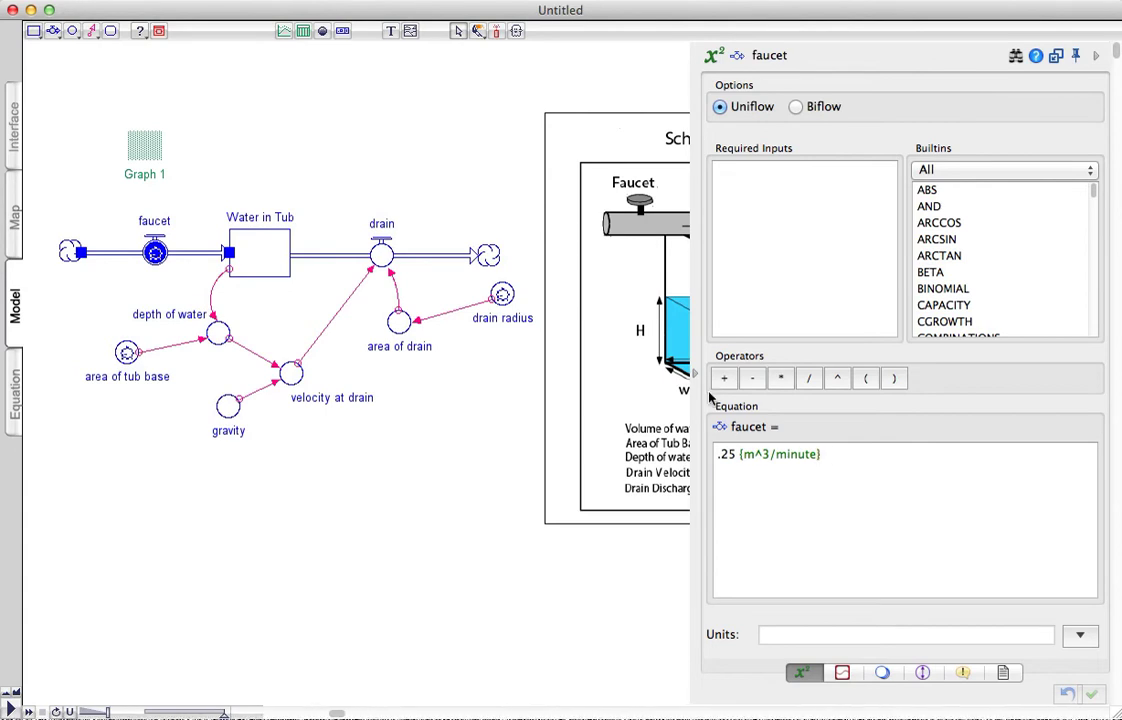
{"action": "left_click", "coordinate": [615, 337]}
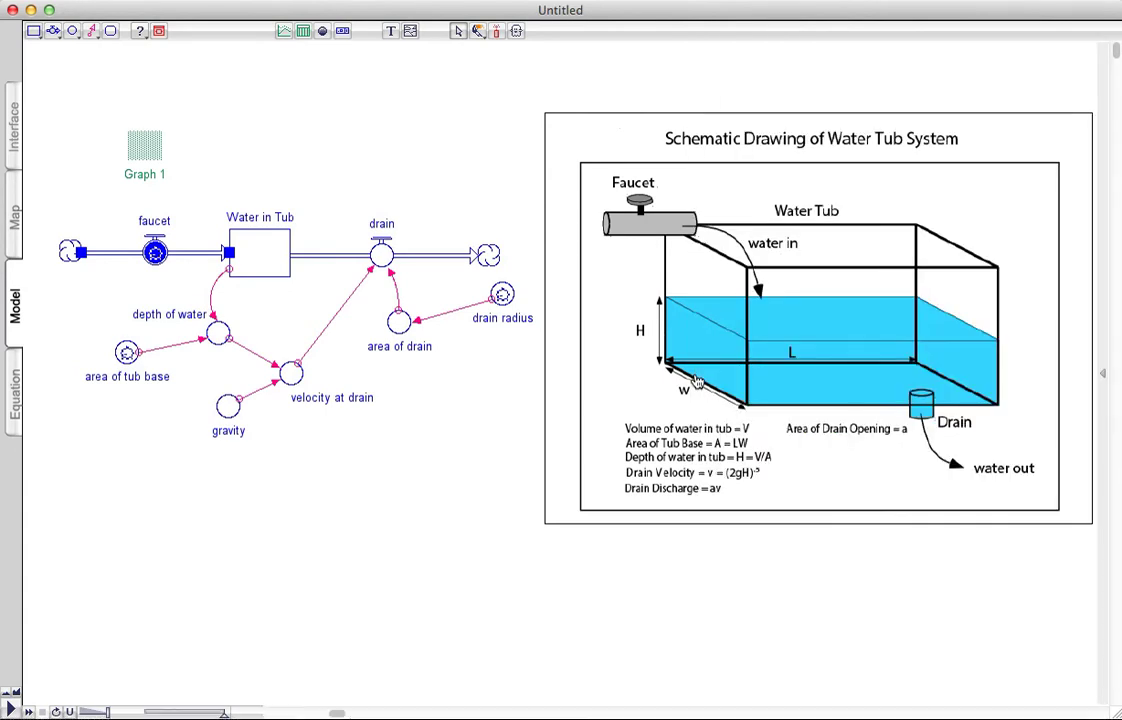
{"action": "left_click", "coordinate": [278, 311]}
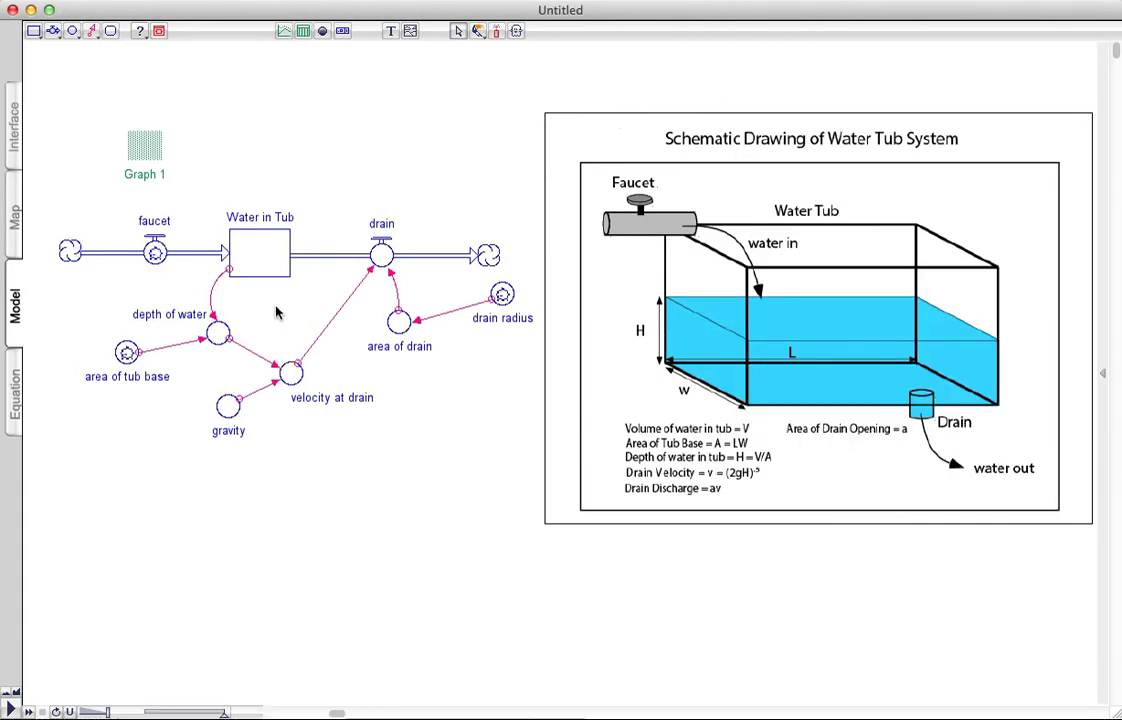
Step: Check the drain outflow's equation
{"action": "double_click", "coordinate": [381, 256]}
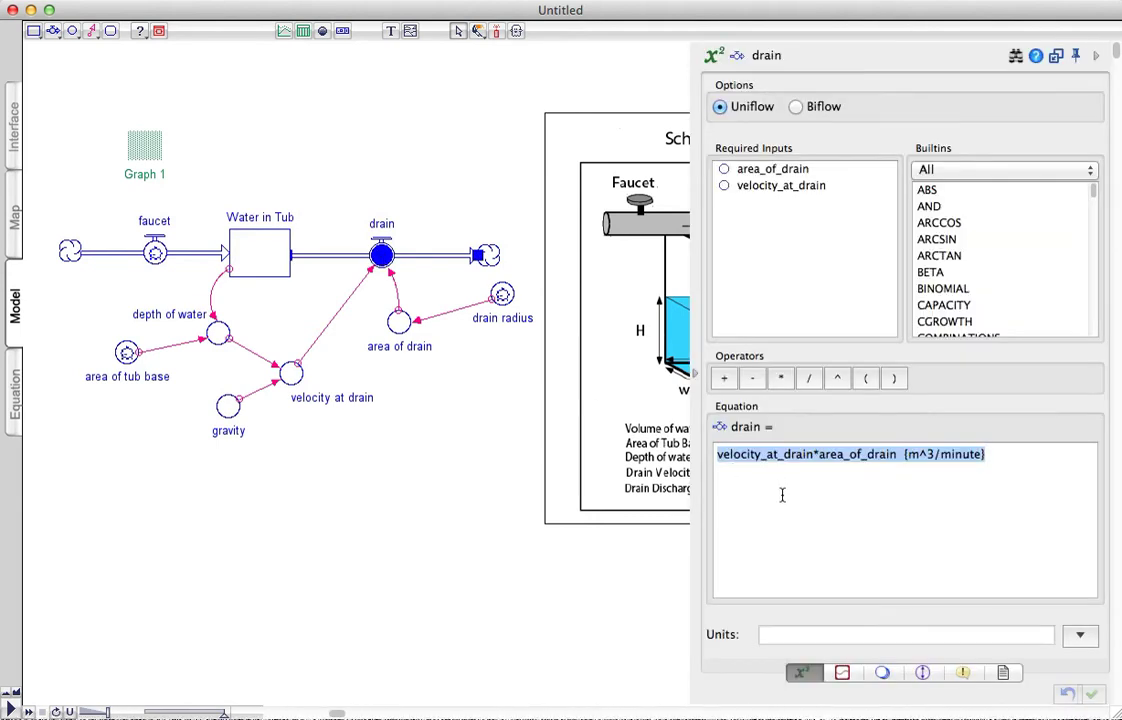
{"action": "left_click", "coordinate": [783, 494]}
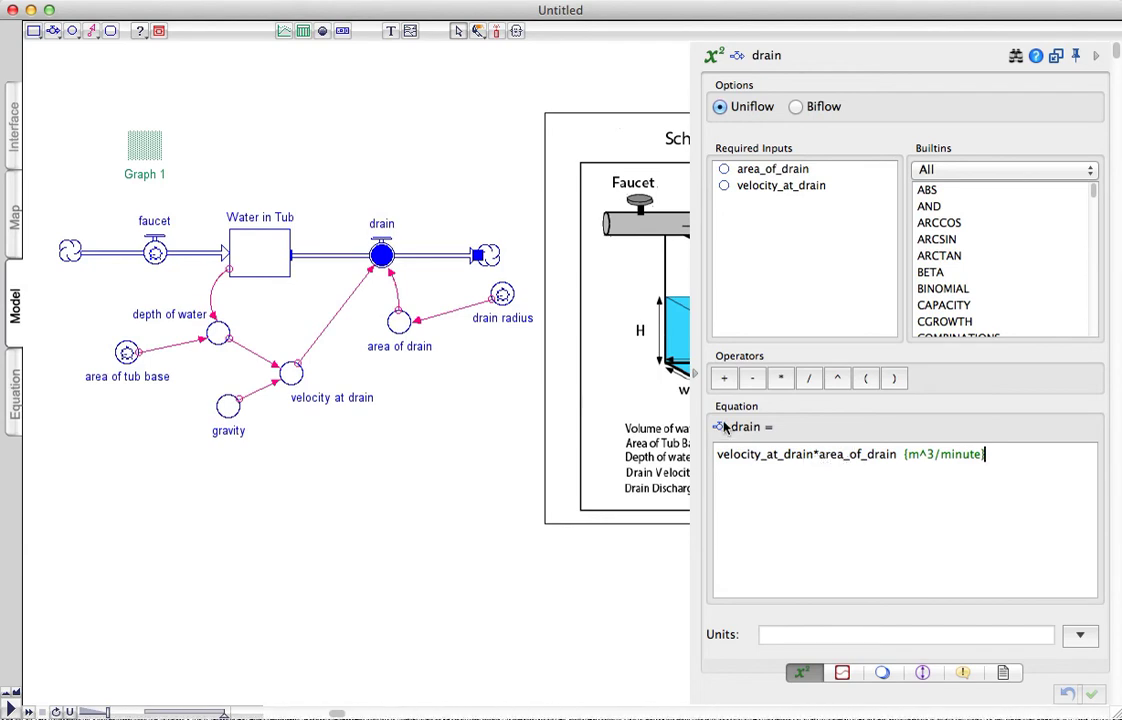
{"action": "left_click", "coordinate": [608, 328]}
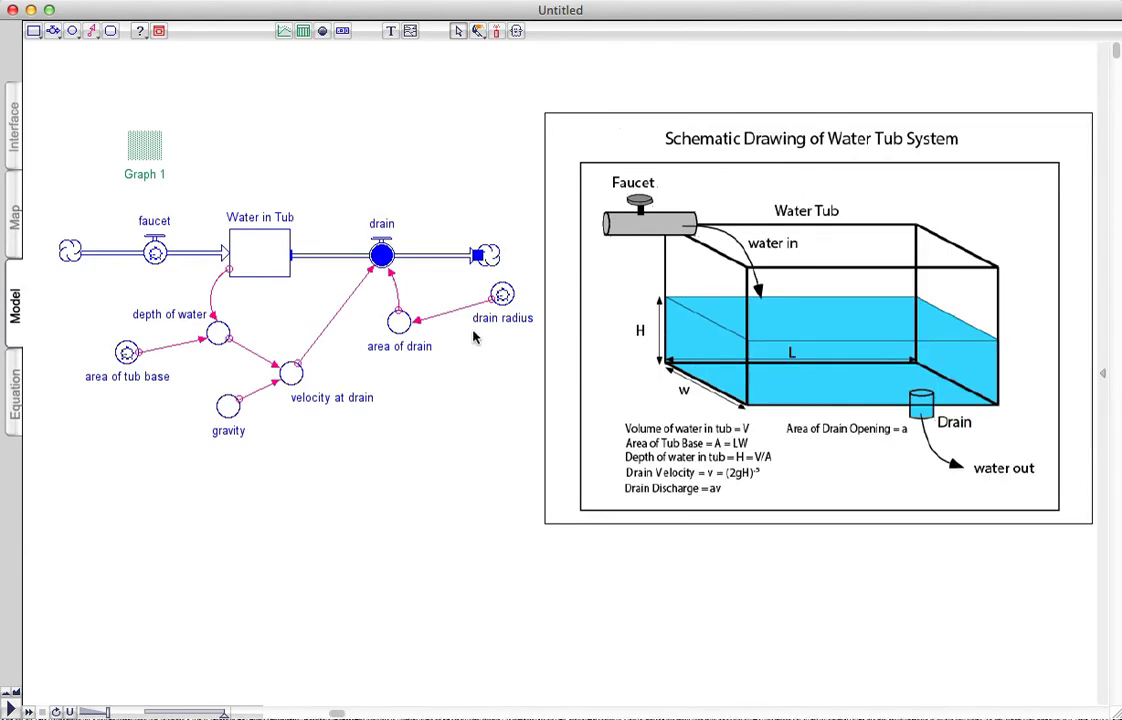
Step: Check area of drain, then display velocity_at_drain = SQRT(2*gravity*depth_of_water)*60
{"action": "left_click", "coordinate": [397, 322]}
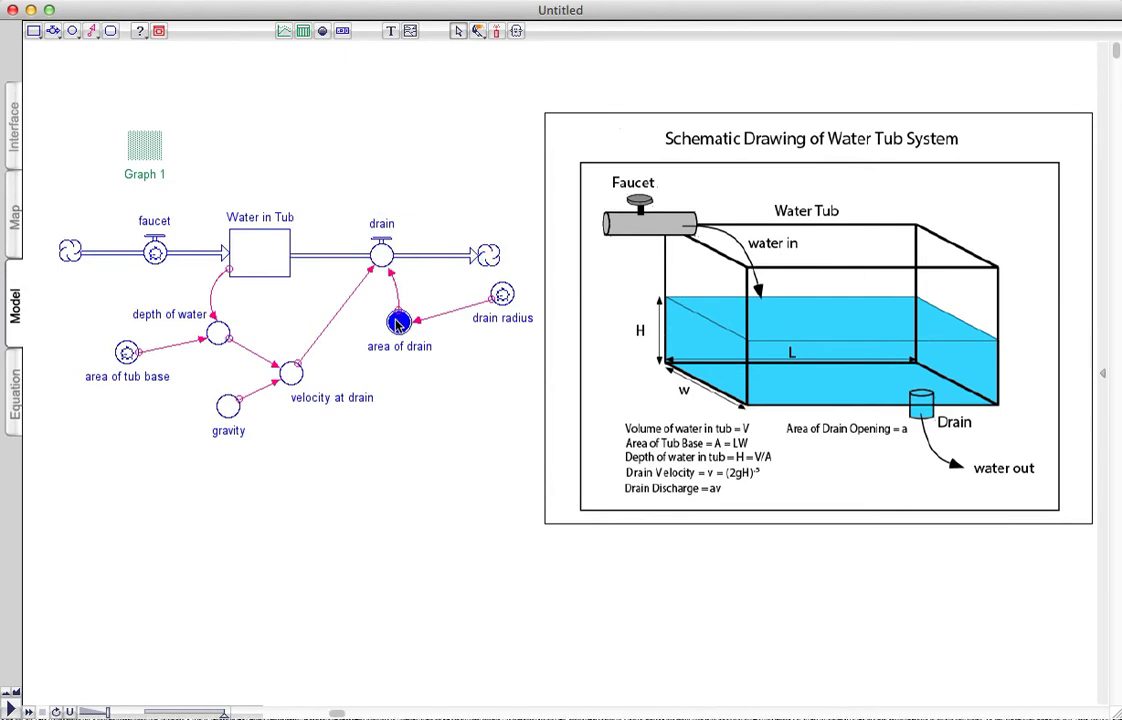
{"action": "double_click", "coordinate": [398, 322]}
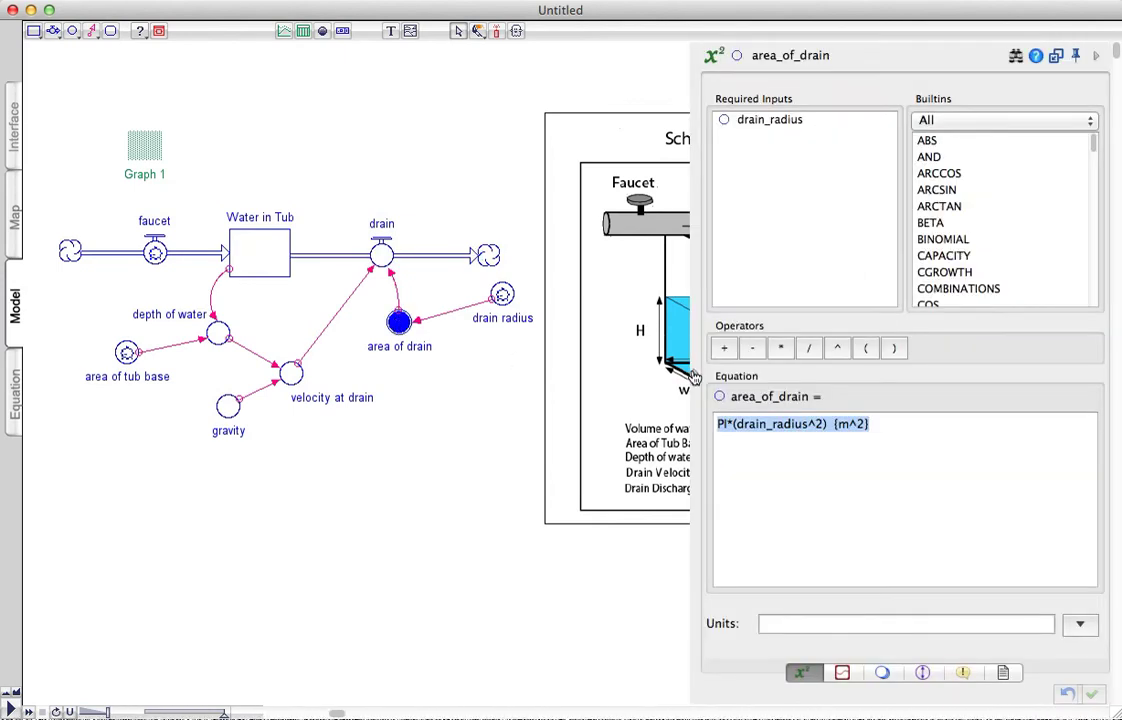
{"action": "left_click", "coordinate": [608, 330]}
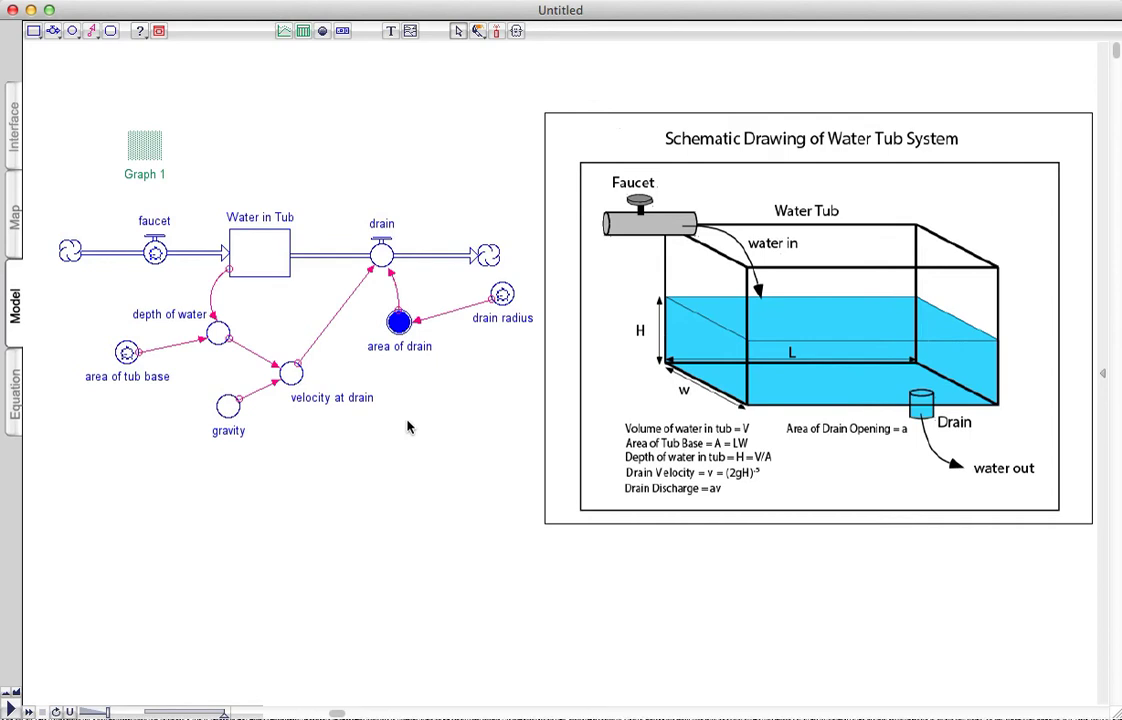
{"action": "double_click", "coordinate": [290, 373]}
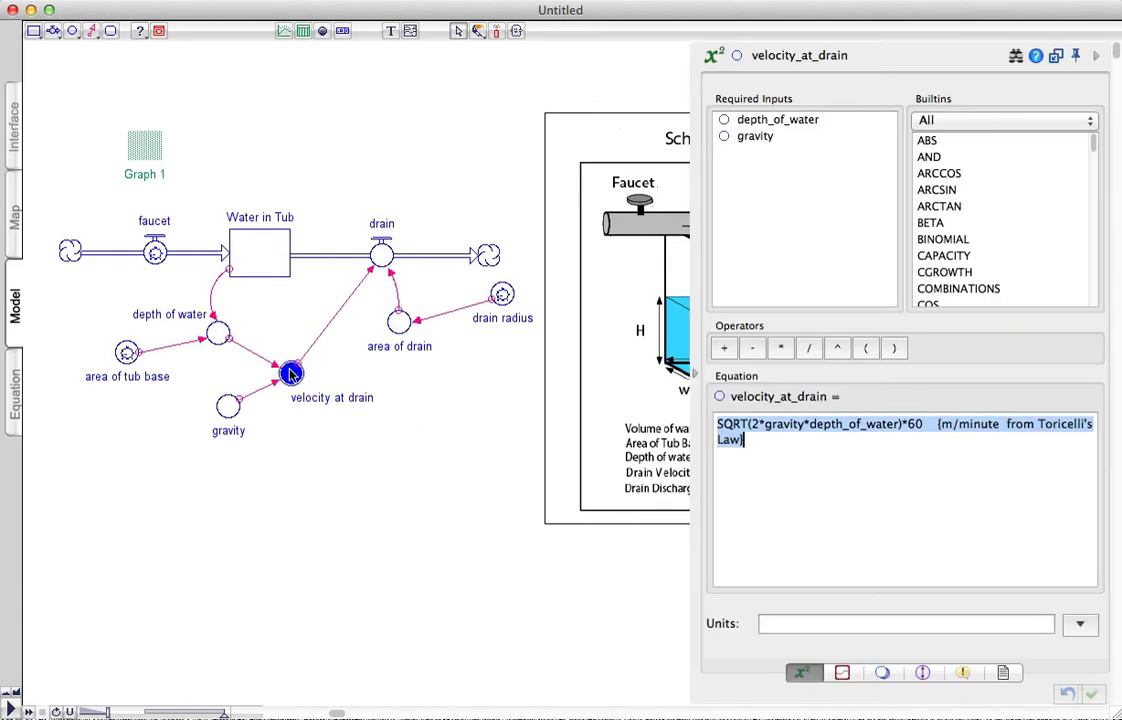
{"action": "left_click", "coordinate": [816, 464]}
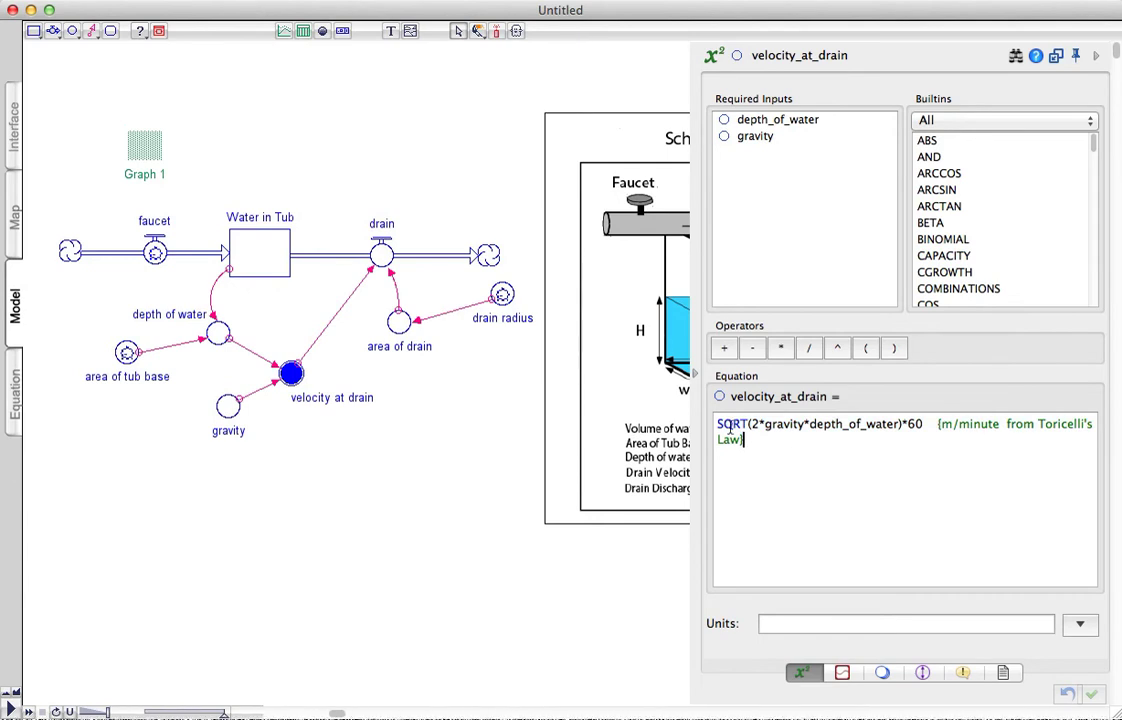
{"action": "left_click", "coordinate": [612, 332]}
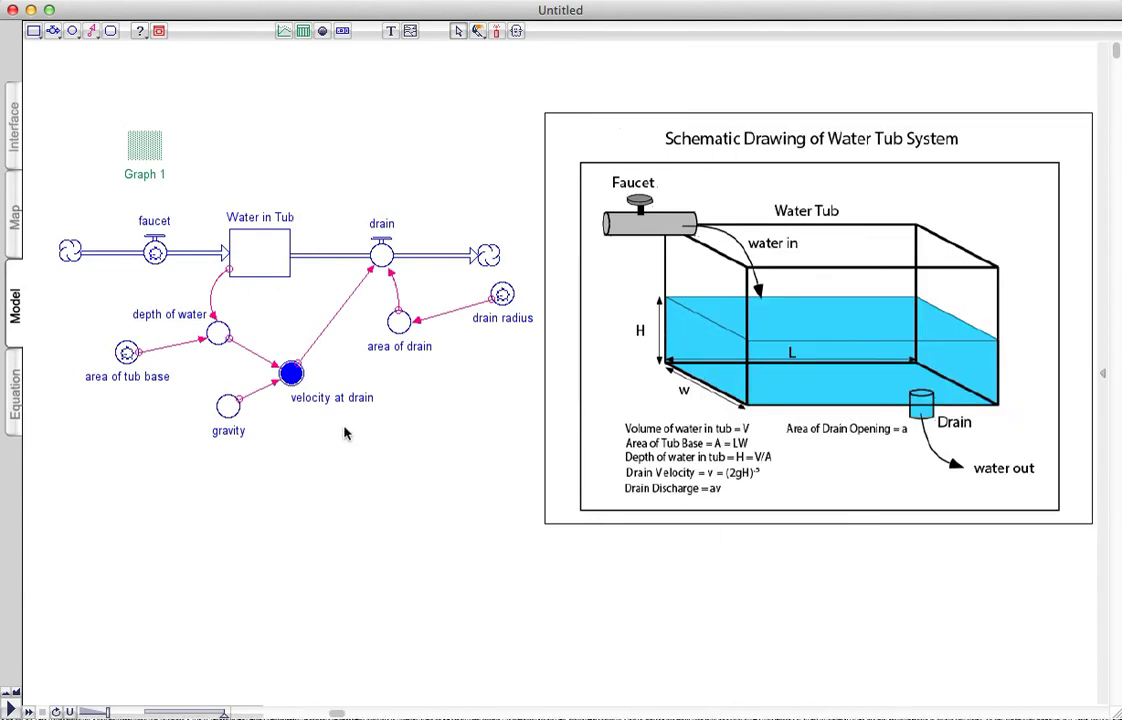
{"action": "double_click", "coordinate": [228, 405]}
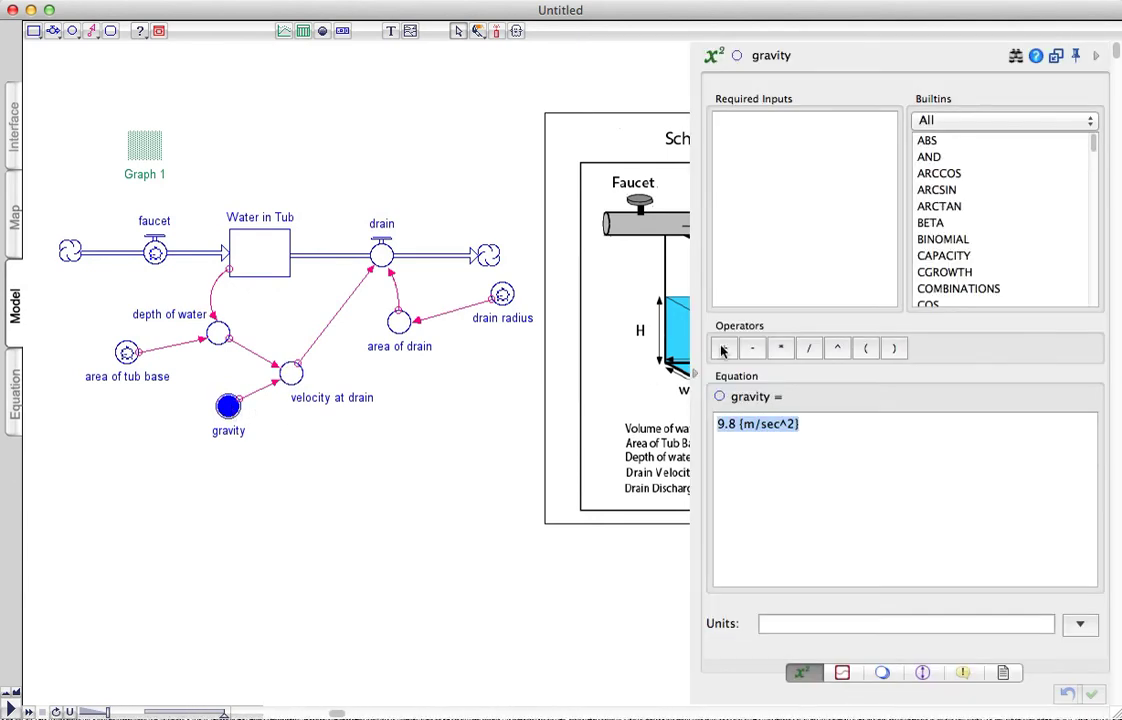
{"action": "left_click", "coordinate": [609, 336]}
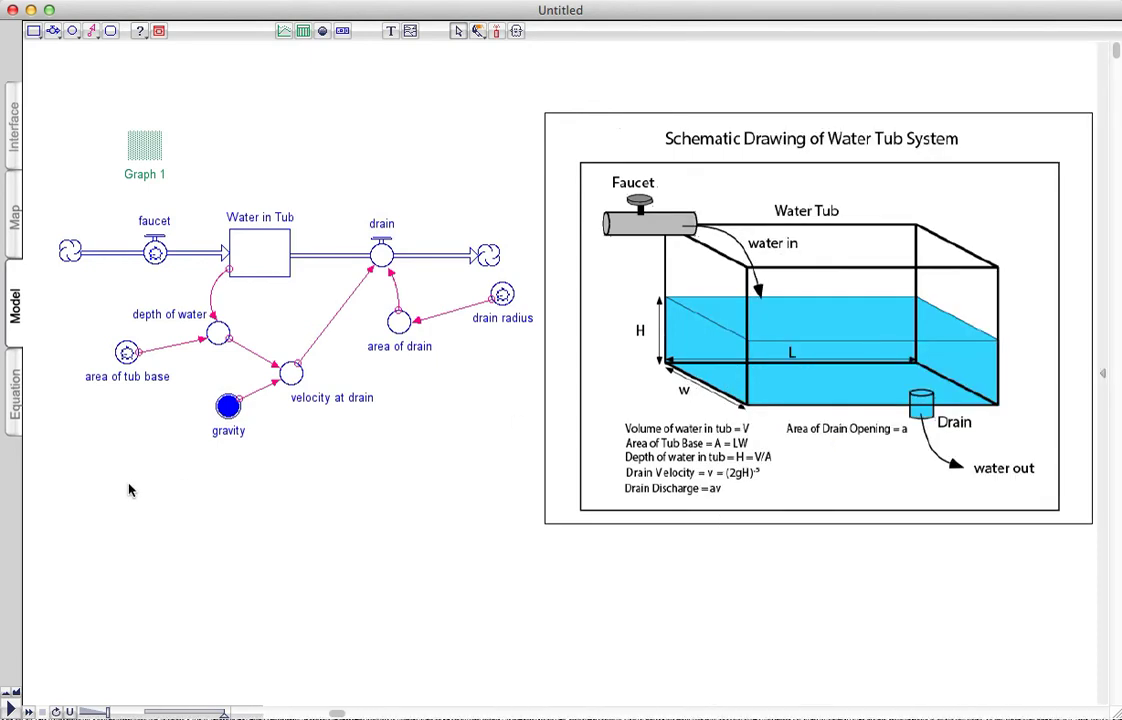
{"action": "double_click", "coordinate": [127, 353]}
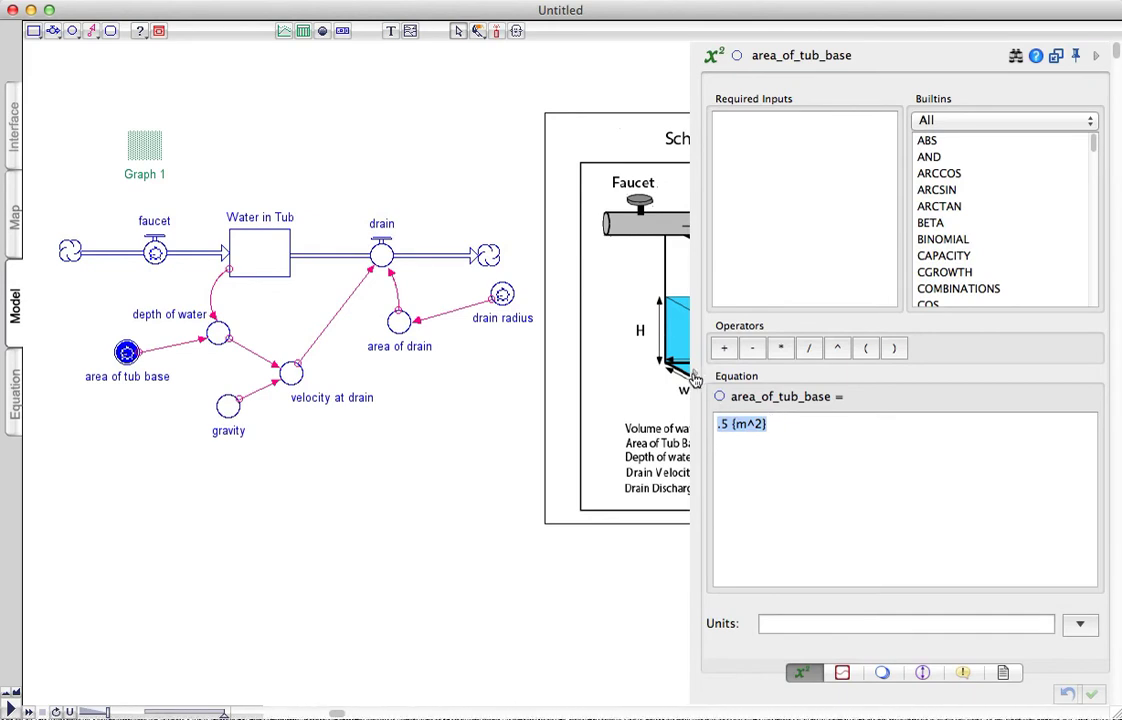
{"action": "left_click", "coordinate": [610, 335]}
{"action": "double_click", "coordinate": [218, 333]}
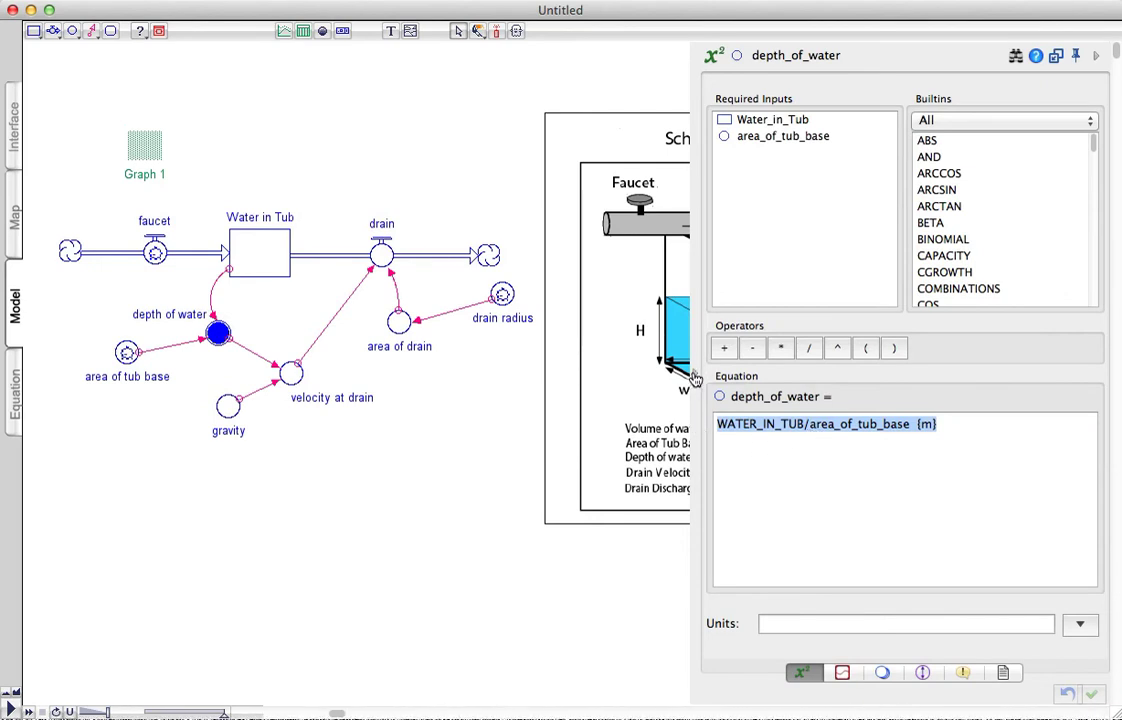
{"action": "left_click", "coordinate": [609, 335]}
{"action": "left_click", "coordinate": [384, 417]}
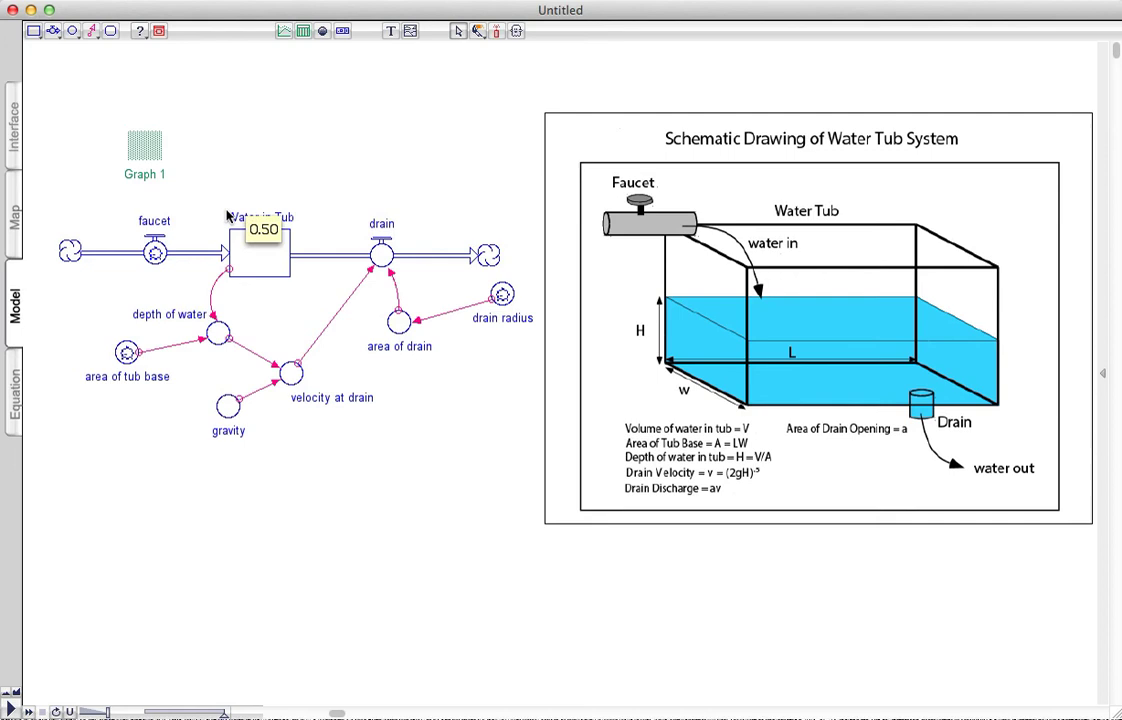
Step: Show the Interface page with the empty graph and faucet 0.25, drain radius 0.015, tub base 0.50 knobs
{"action": "left_click", "coordinate": [13, 130]}
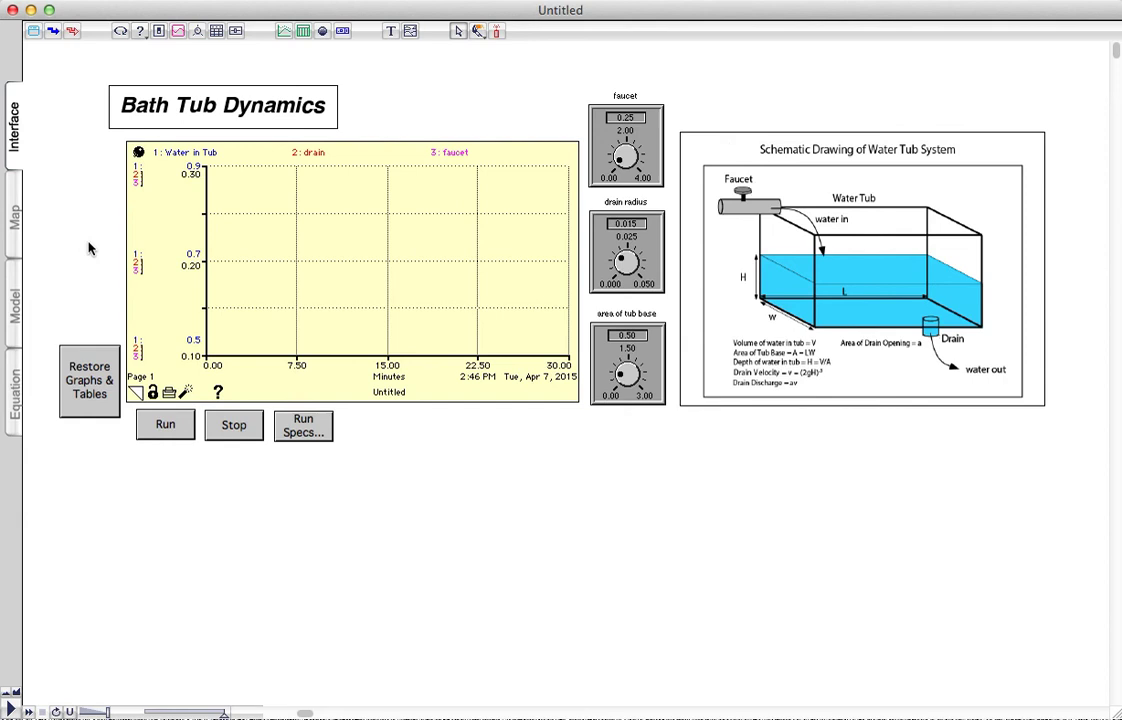
Step: Run the simulation and read the curve values at 22.50 minutes
{"action": "left_click", "coordinate": [165, 425]}
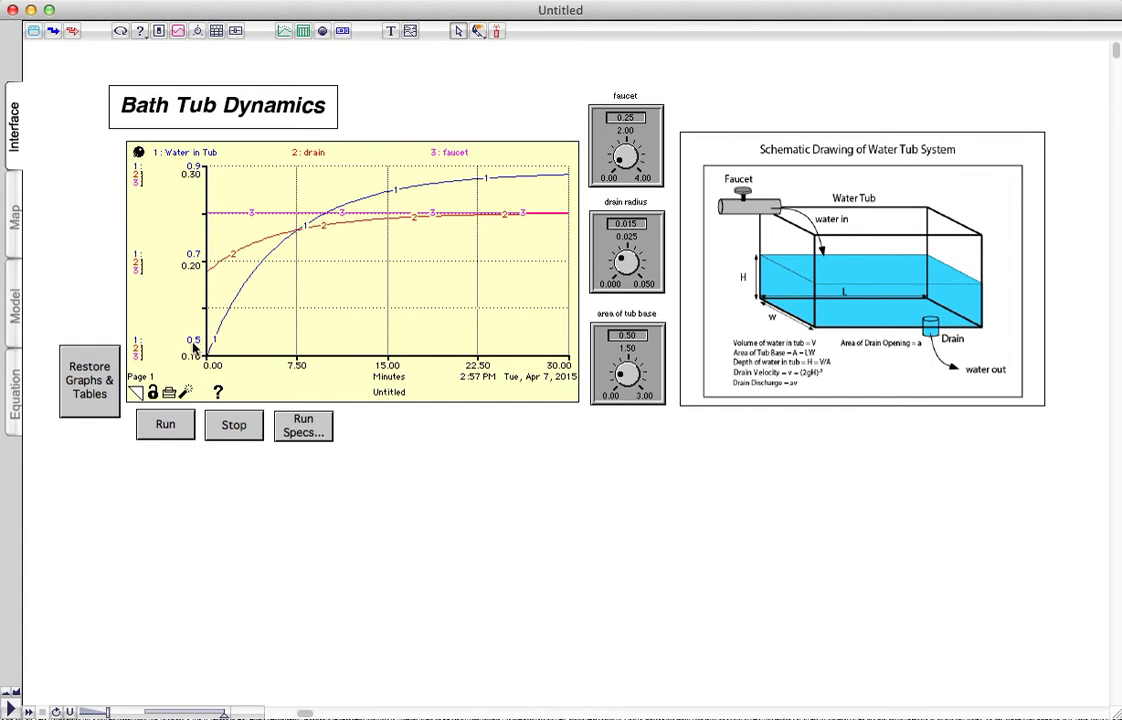
{"action": "left_click_drag", "start_coordinate": [210, 347], "coordinate": [567, 177]}
Step: Rerun with drain radius 0.017 and read Water in Tub near 26 minutes
{"action": "left_click_drag", "start_coordinate": [622, 262], "coordinate": [624, 260]}
{"action": "left_click", "coordinate": [172, 426]}
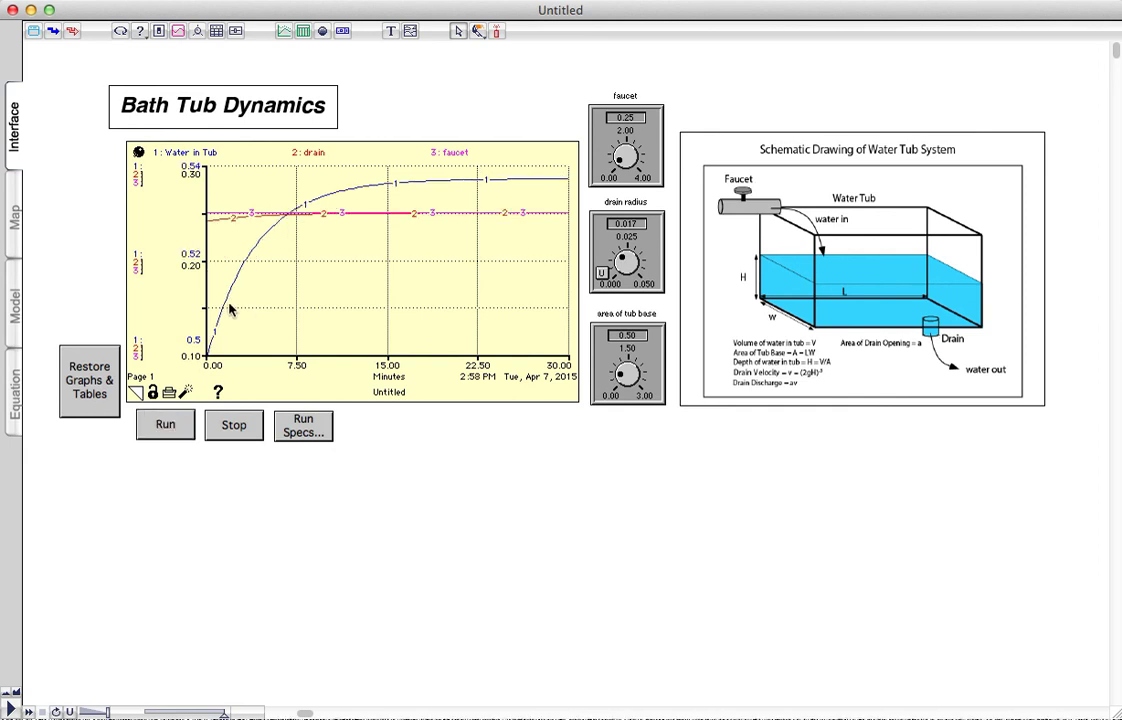
{"action": "left_click_drag", "start_coordinate": [231, 311], "coordinate": [521, 183]}
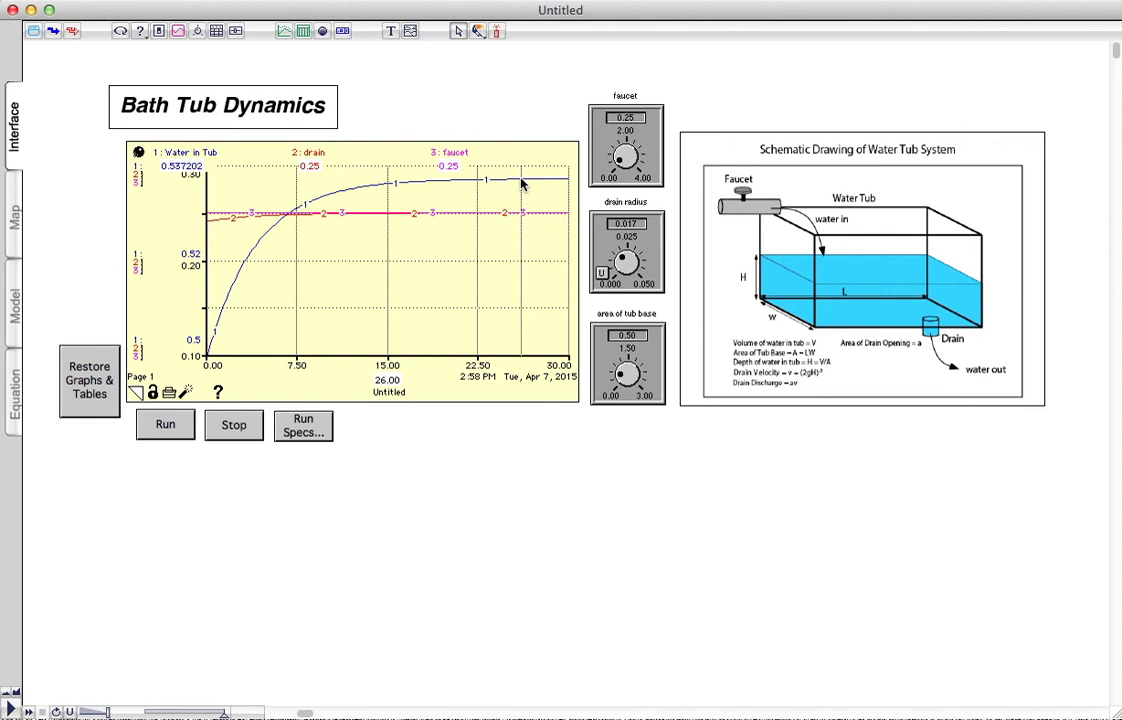
{"action": "left_click_drag", "start_coordinate": [521, 183], "coordinate": [519, 181]}
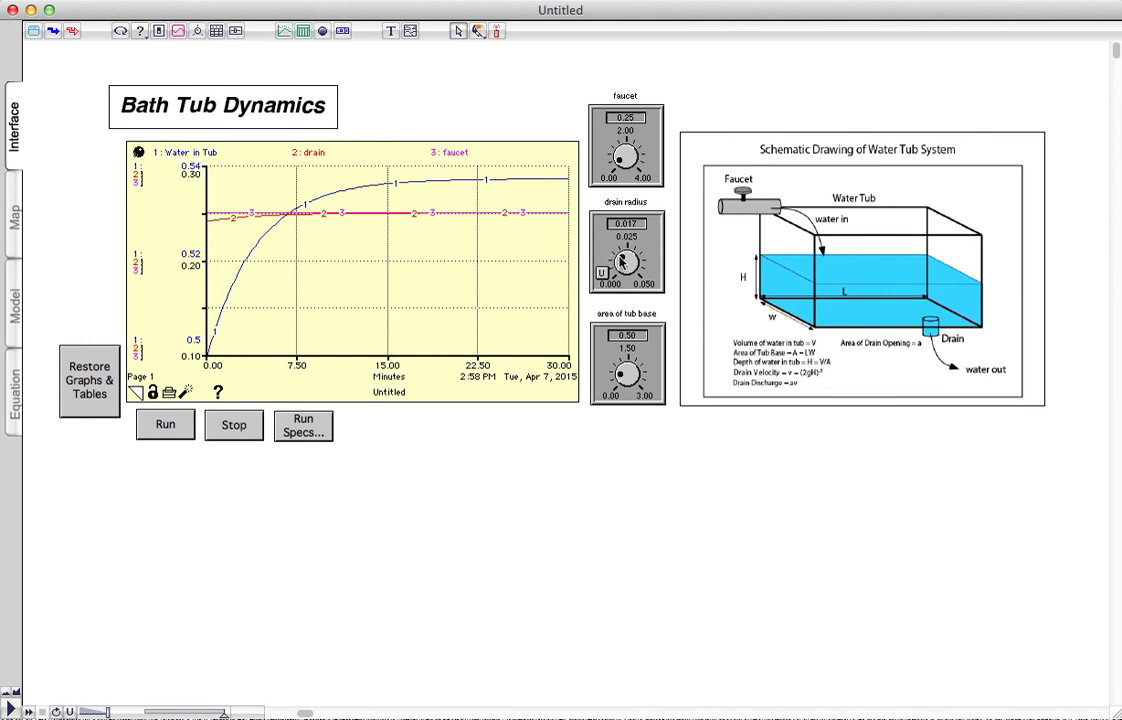
Step: Rerun with drain radius 0.009, read values at 30 minutes, then restore 0.015
{"action": "left_click_drag", "start_coordinate": [622, 260], "coordinate": [619, 265]}
{"action": "left_click", "coordinate": [165, 425]}
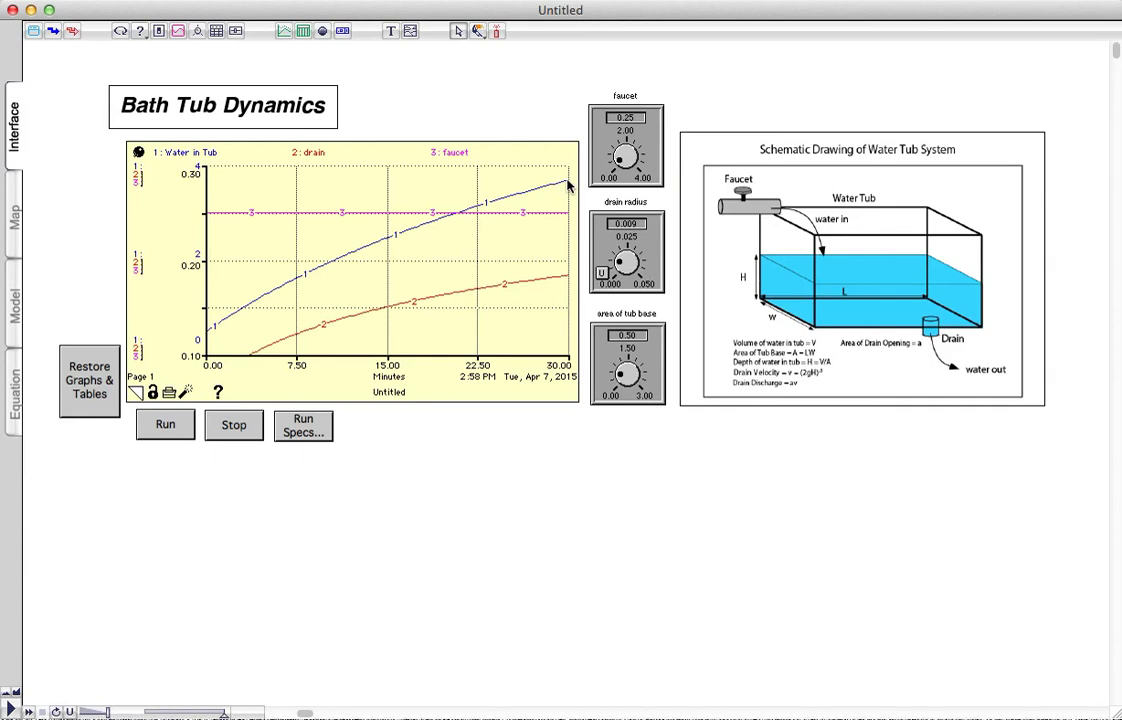
{"action": "left_click_drag", "start_coordinate": [513, 206], "coordinate": [572, 190]}
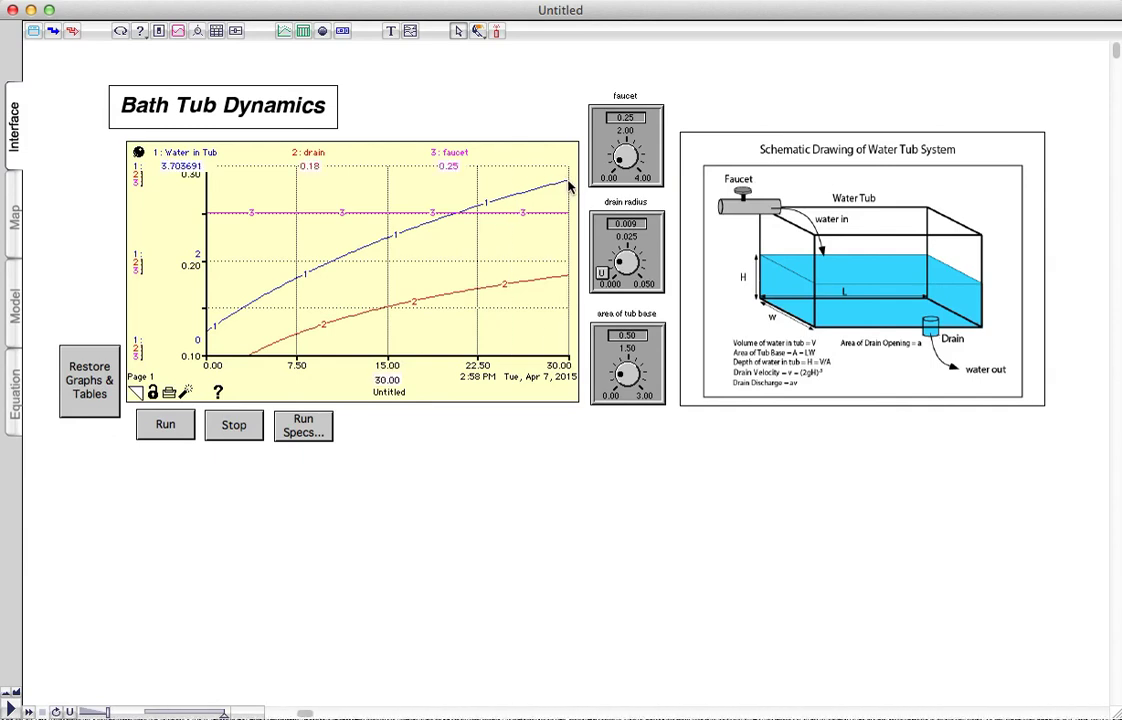
{"action": "left_click_drag", "start_coordinate": [568, 187], "coordinate": [571, 183]}
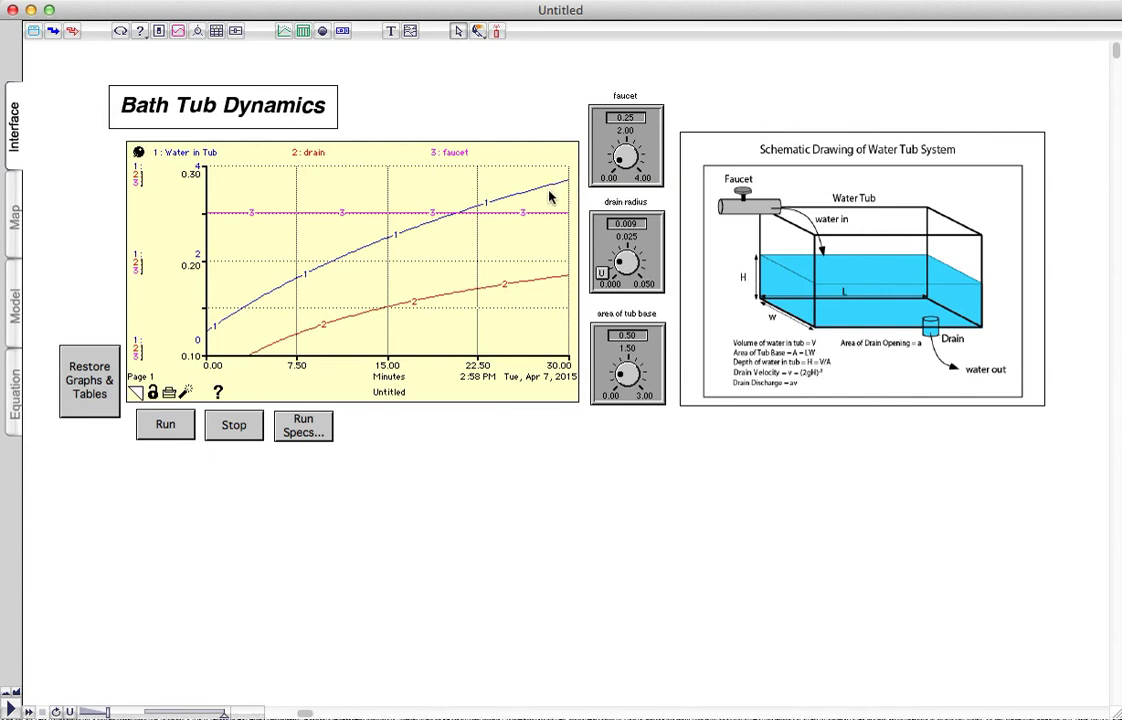
{"action": "left_click_drag", "start_coordinate": [602, 270], "coordinate": [604, 276]}
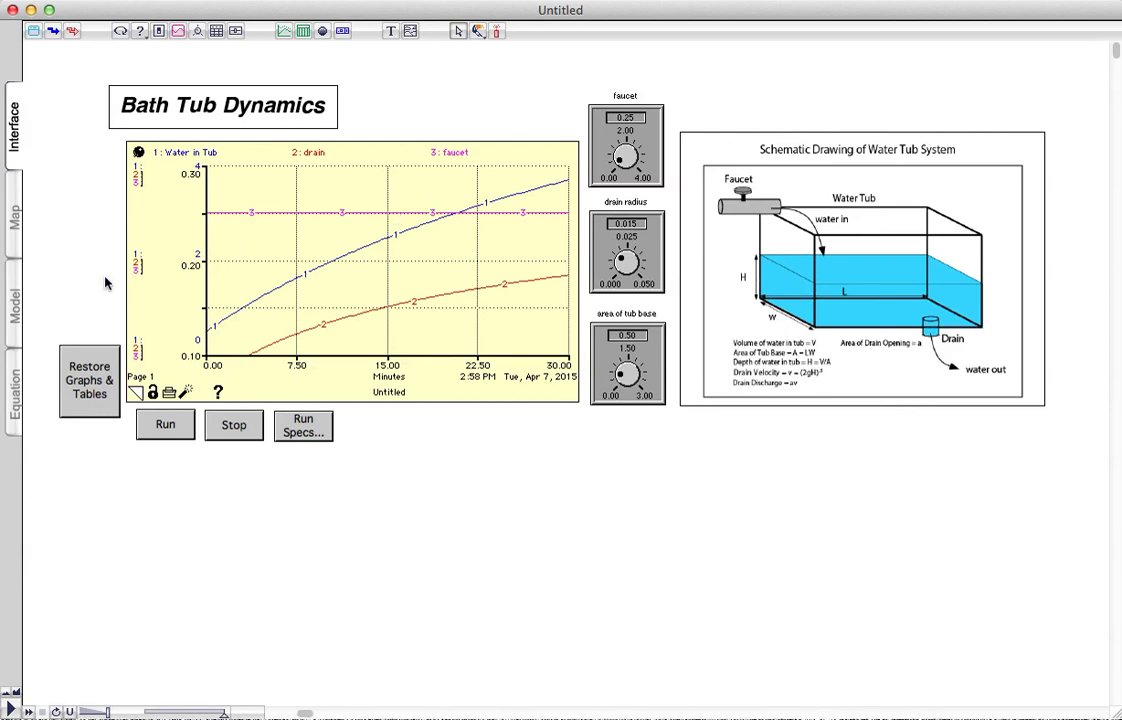
Step: Go back to the Model page with the bathtub stock-and-flow diagram
{"action": "left_click", "coordinate": [15, 305]}
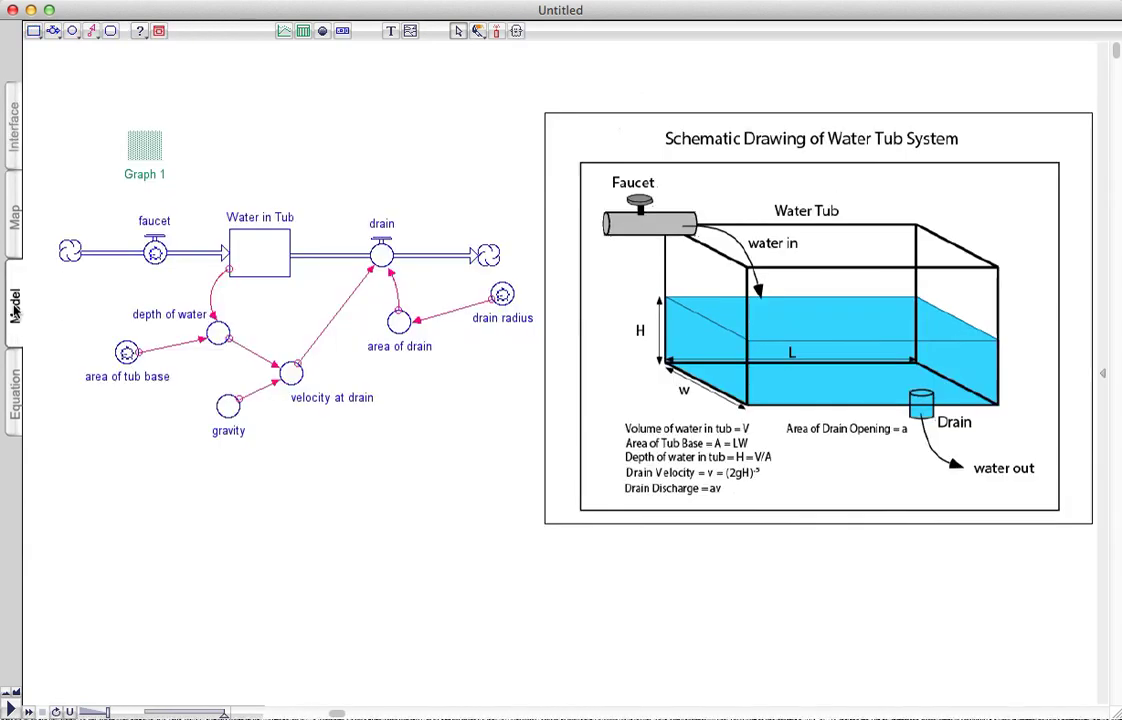